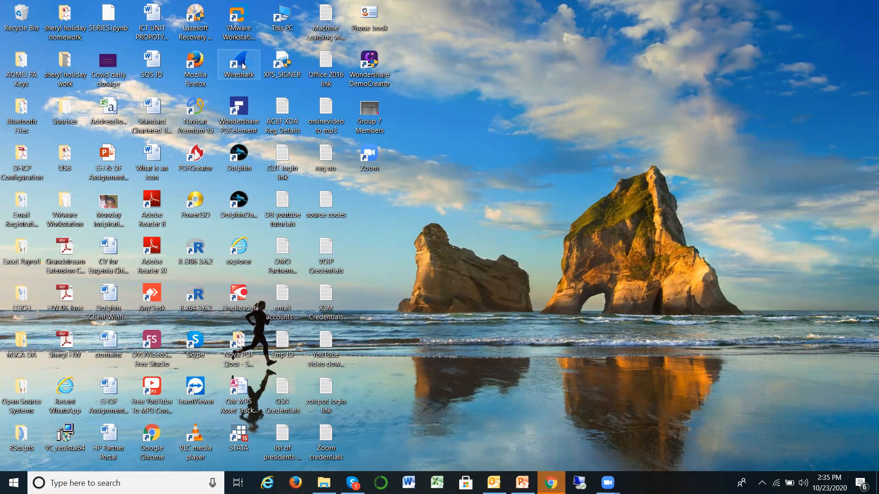
Step: Open Wireshark and start a live packet capture on the Wi-Fi interface
{"action": "double_click", "coordinate": [239, 62]}
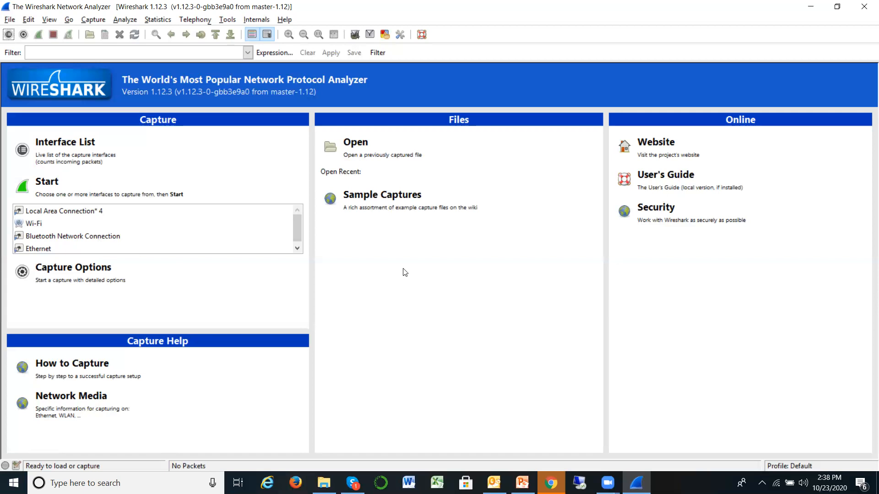
{"action": "left_click", "coordinate": [296, 249]}
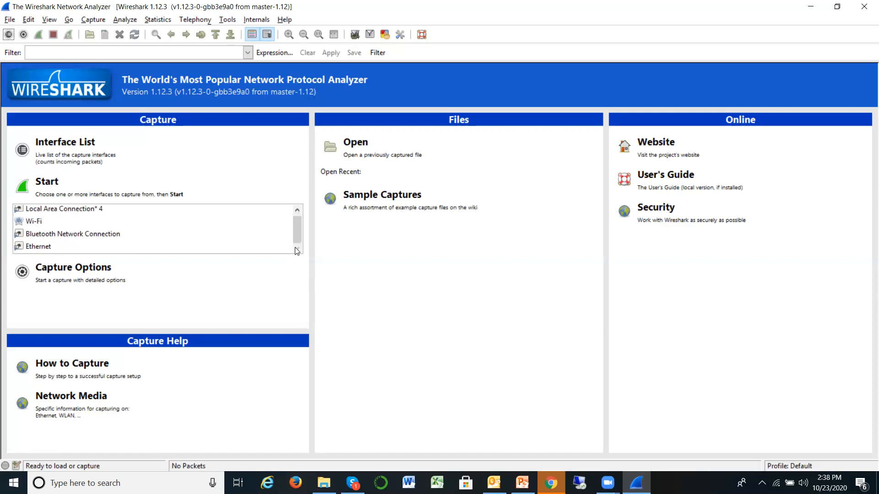
{"action": "left_click", "coordinate": [297, 210]}
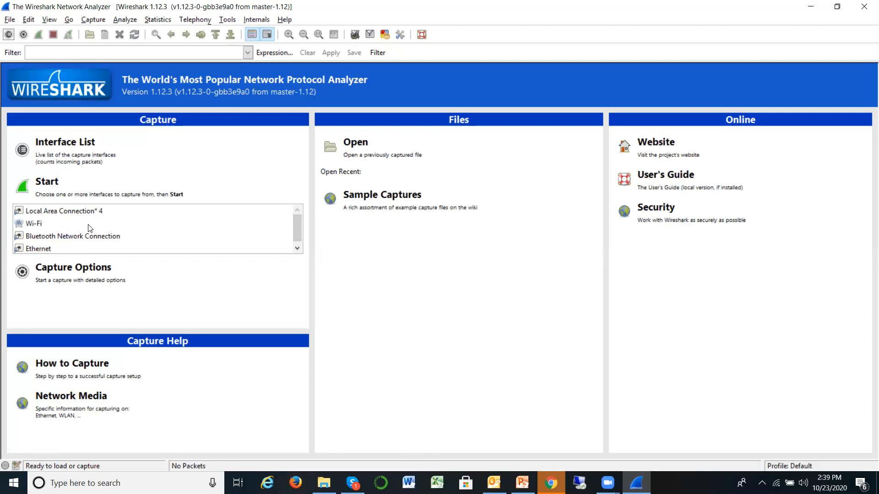
{"action": "left_click", "coordinate": [33, 225]}
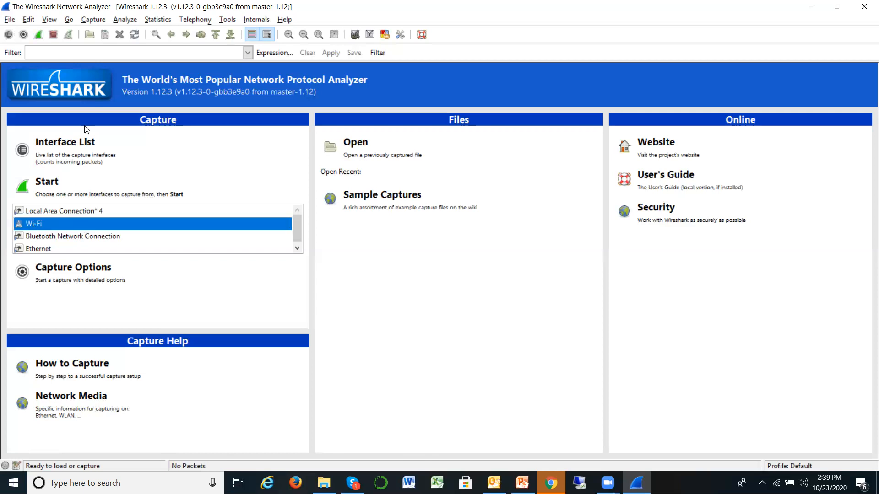
{"action": "left_click", "coordinate": [26, 193]}
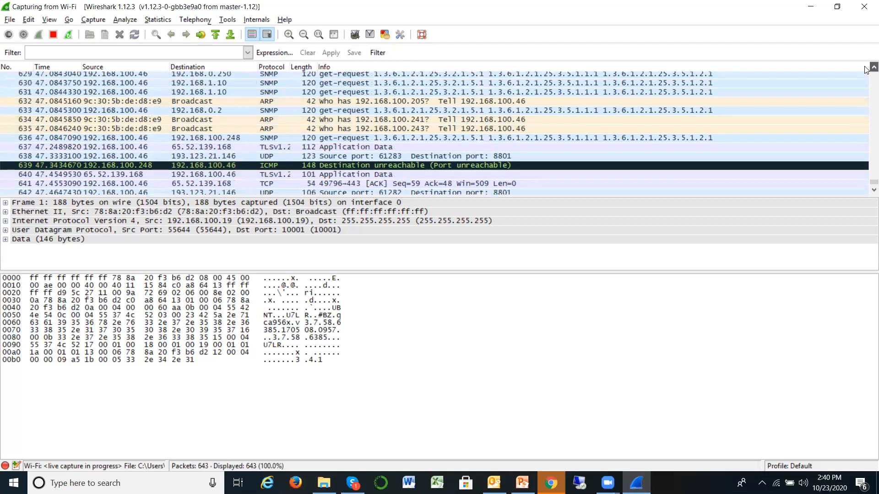
Step: Return to the start of the captured packets and inspect packet 1 with its Internet Protocol Version 4 header
{"action": "scroll", "coordinate": [866, 69], "scroll_direction": "up", "scroll_amount": 6}
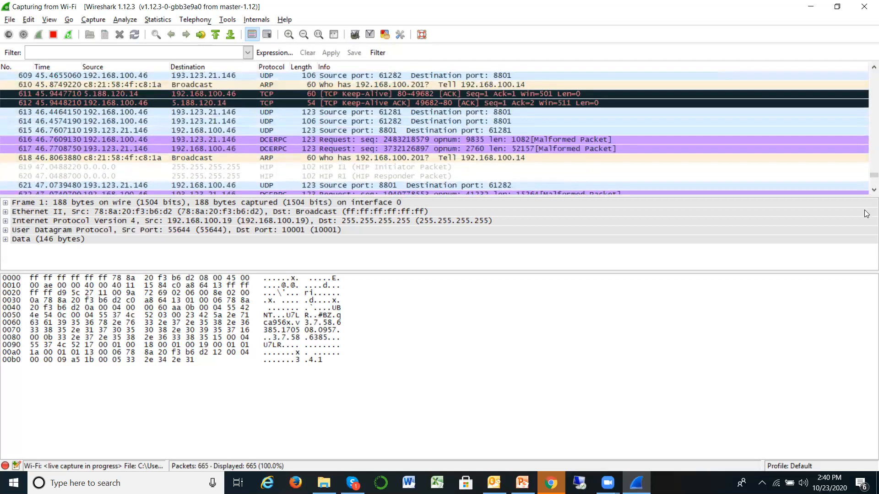
{"action": "left_click_drag", "start_coordinate": [872, 174], "coordinate": [863, 35]}
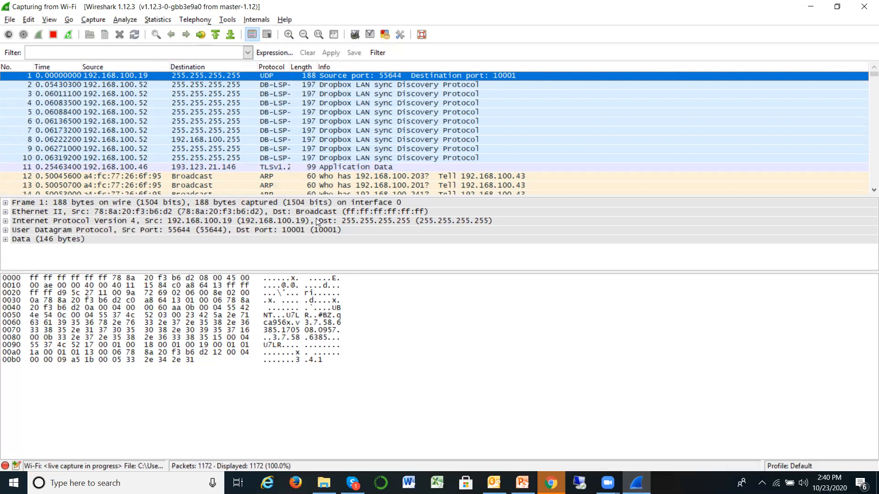
{"action": "left_click", "coordinate": [213, 87]}
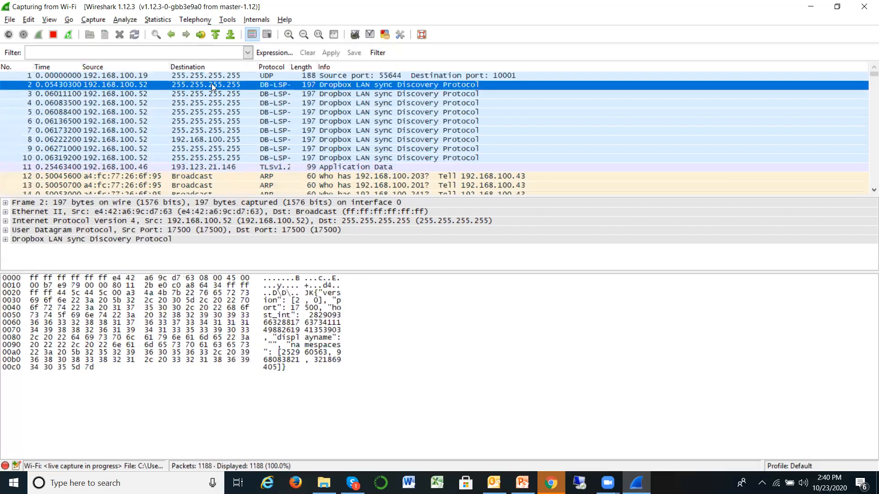
{"action": "left_click", "coordinate": [207, 76]}
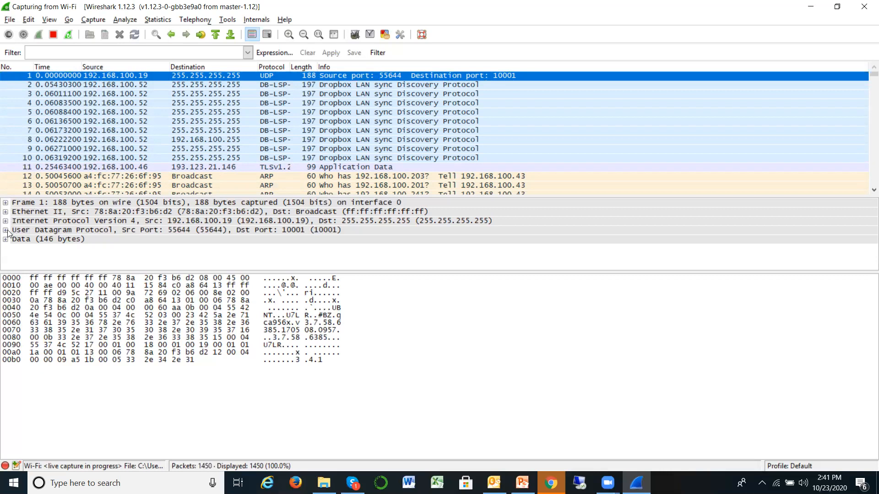
{"action": "left_click", "coordinate": [42, 222]}
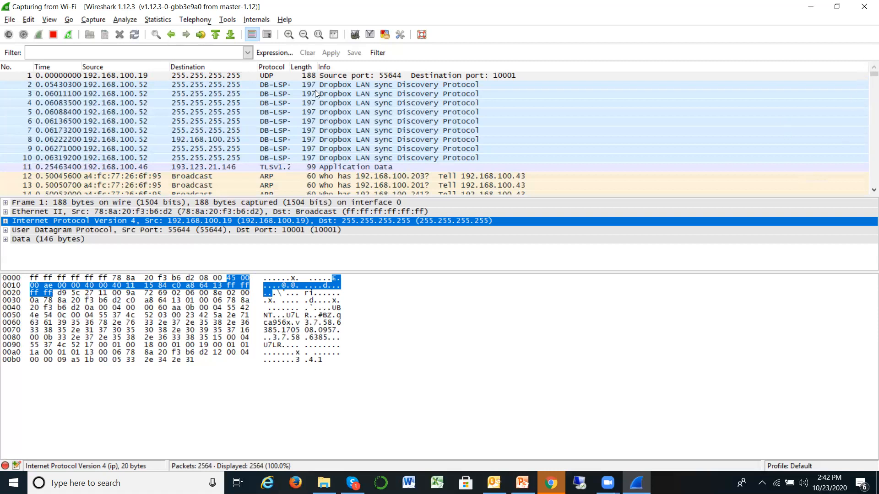
{"action": "left_click", "coordinate": [203, 77]}
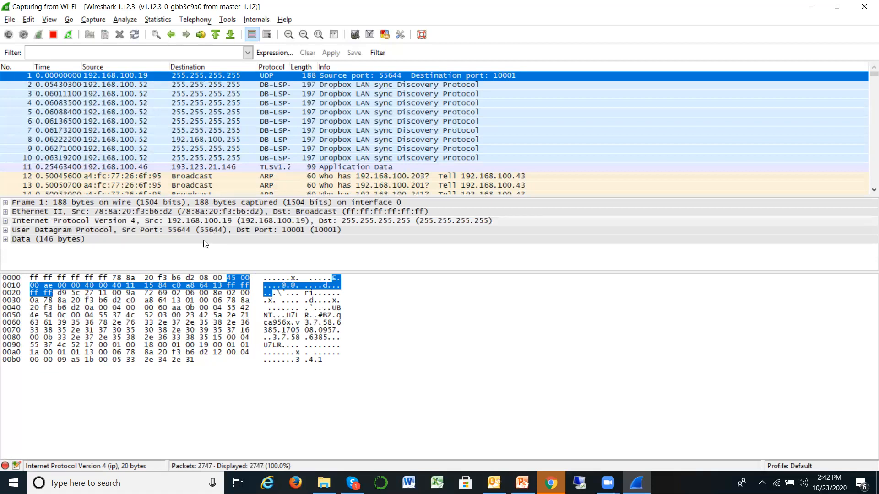
Step: Expand the User Datagram Protocol details of packet 1 and examine its ports, length and checksum
{"action": "left_click", "coordinate": [6, 231]}
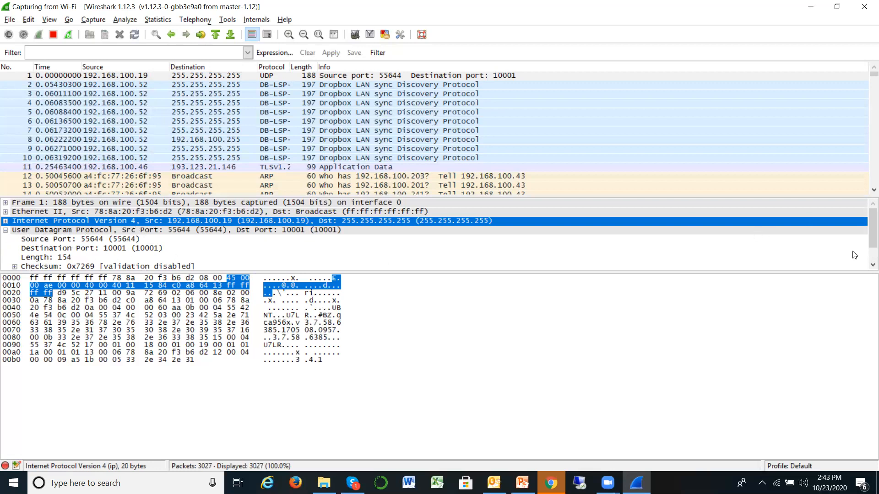
{"action": "scroll", "coordinate": [865, 263], "scroll_direction": "down", "scroll_amount": 2}
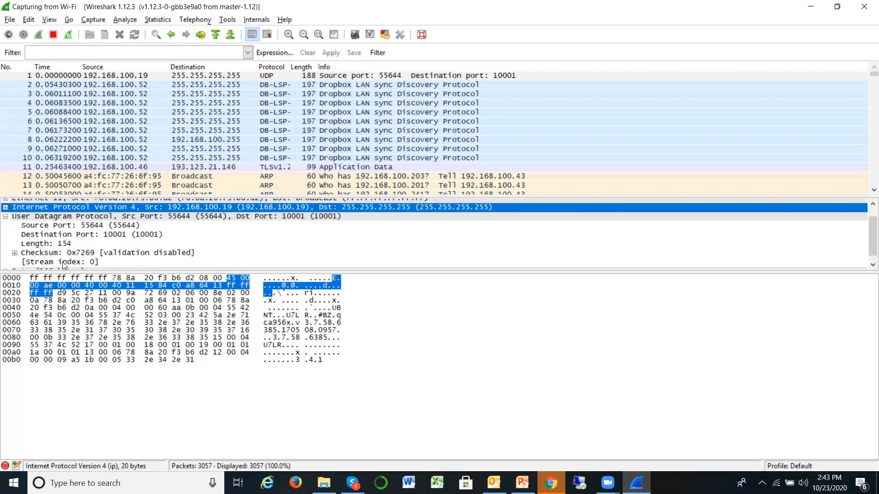
{"action": "left_click", "coordinate": [16, 256]}
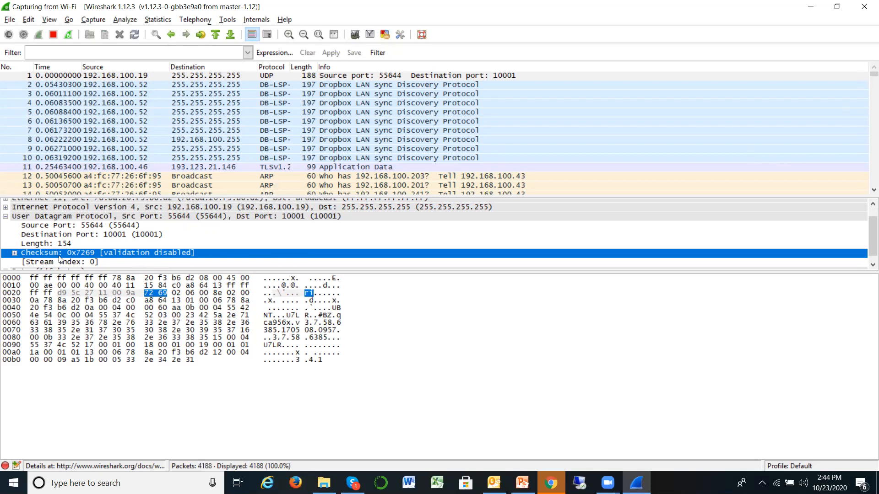
{"action": "left_click", "coordinate": [74, 218]}
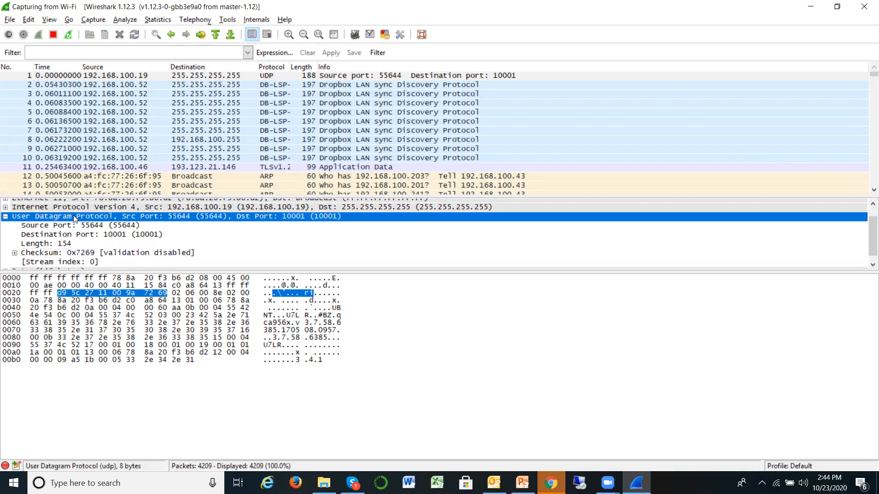
{"action": "left_click", "coordinate": [78, 207]}
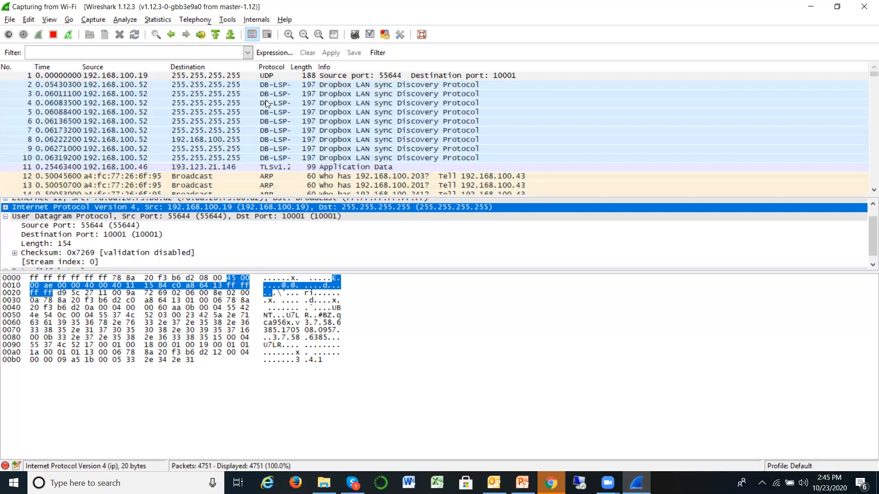
Step: Select TCP packet 17, sent from 192.168.100.46 to 193.123.21.146, to view its protocol details
{"action": "left_click", "coordinate": [872, 189]}
{"action": "left_click", "coordinate": [872, 189]}
{"action": "left_click", "coordinate": [872, 190]}
{"action": "left_click", "coordinate": [872, 190]}
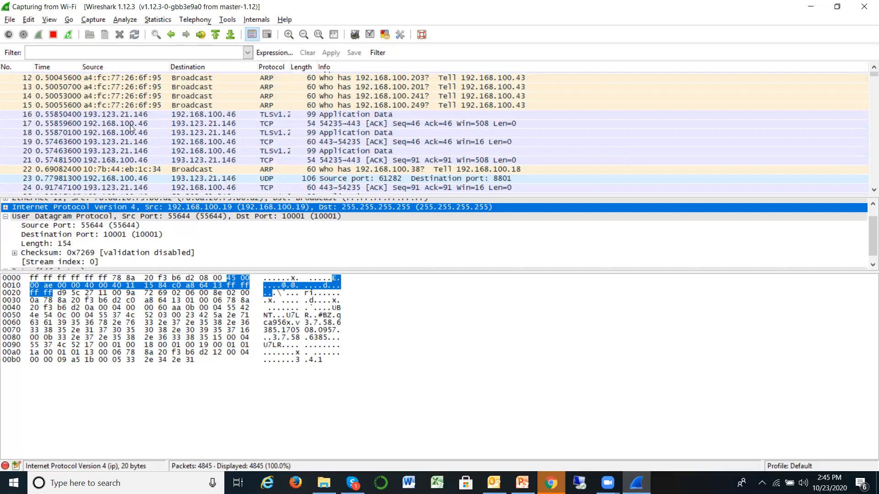
{"action": "left_click", "coordinate": [95, 124]}
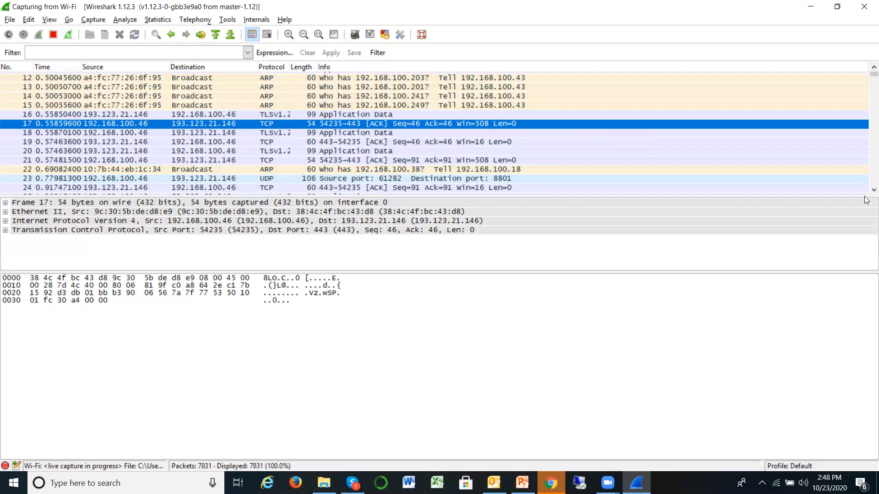
Step: Examine the protocols and colour coding of the captured packets up to about packet 111, and select TCP packet 77
{"action": "scroll", "coordinate": [867, 191], "scroll_direction": "down", "scroll_amount": 4}
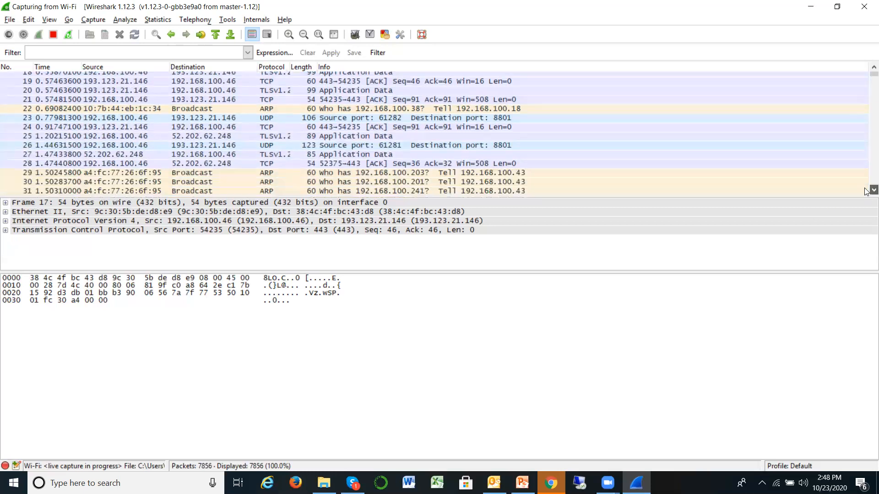
{"action": "scroll", "coordinate": [867, 192], "scroll_direction": "down", "scroll_amount": 3}
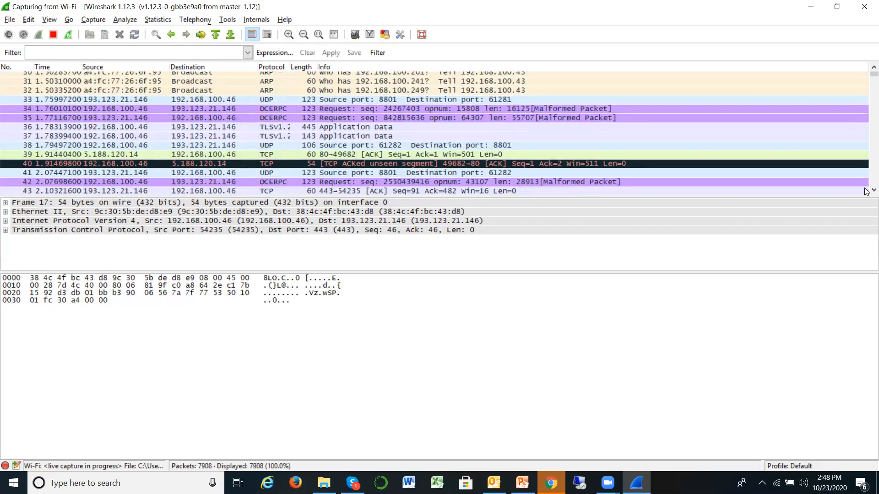
{"action": "scroll", "coordinate": [866, 192], "scroll_direction": "down", "scroll_amount": 1}
{"action": "scroll", "coordinate": [867, 191], "scroll_direction": "down", "scroll_amount": 4}
{"action": "scroll", "coordinate": [866, 191], "scroll_direction": "down", "scroll_amount": 2}
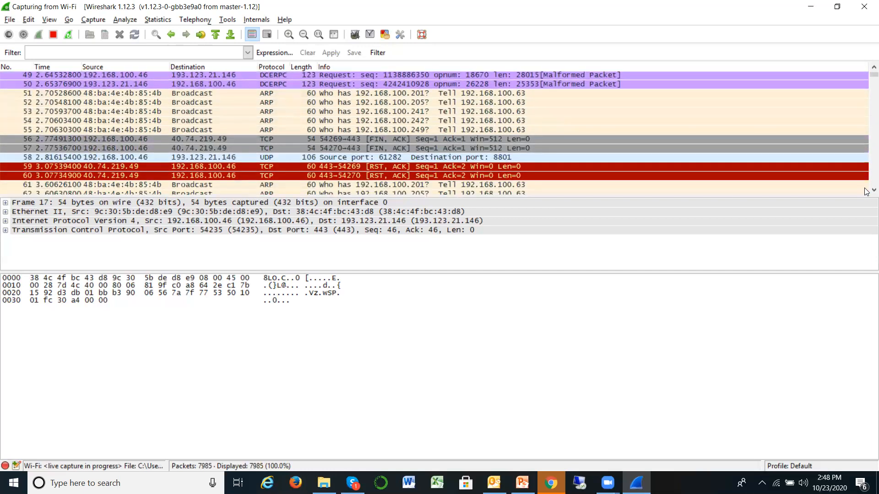
{"action": "scroll", "coordinate": [867, 191], "scroll_direction": "down", "scroll_amount": 2}
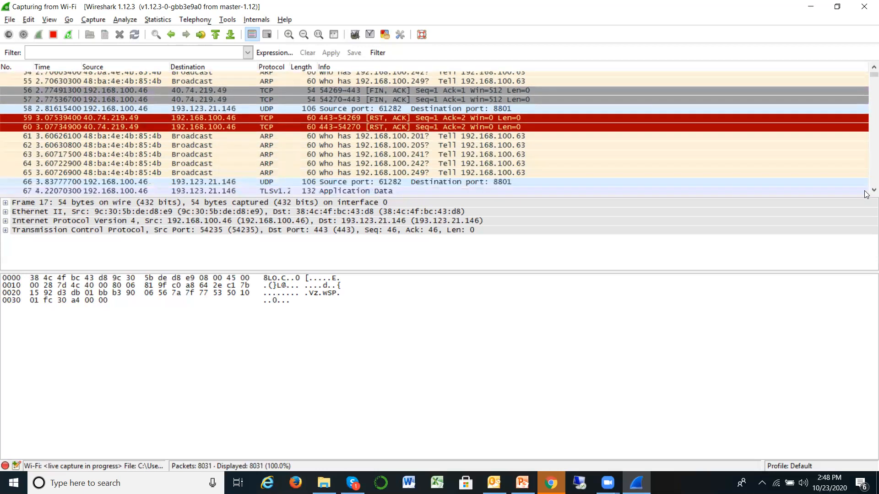
{"action": "scroll", "coordinate": [867, 194], "scroll_direction": "down", "scroll_amount": 2}
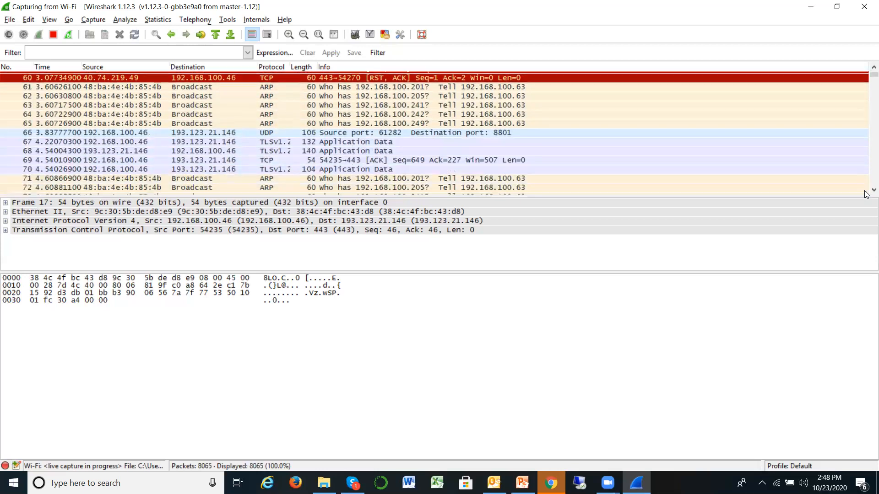
{"action": "scroll", "coordinate": [867, 194], "scroll_direction": "down", "scroll_amount": 1}
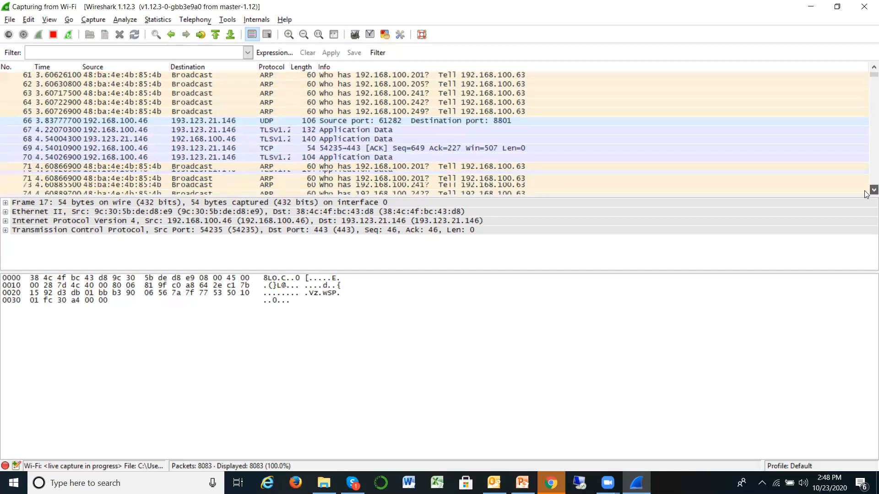
{"action": "scroll", "coordinate": [867, 194], "scroll_direction": "down", "scroll_amount": 7}
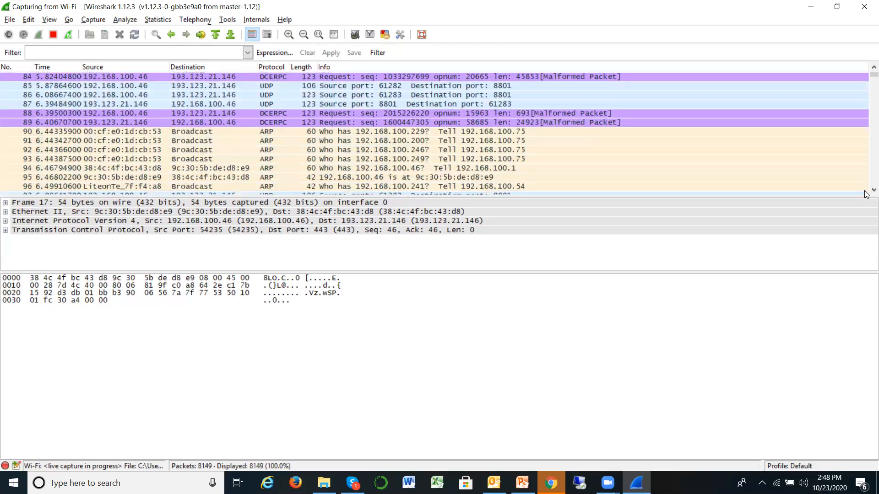
{"action": "scroll", "coordinate": [867, 194], "scroll_direction": "down", "scroll_amount": 1}
{"action": "scroll", "coordinate": [867, 194], "scroll_direction": "down", "scroll_amount": 1}
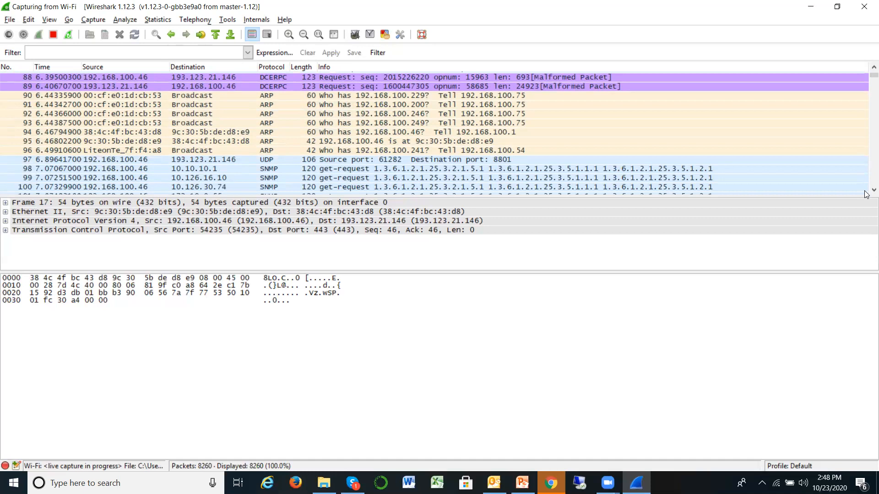
{"action": "scroll", "coordinate": [867, 194], "scroll_direction": "down", "scroll_amount": 4}
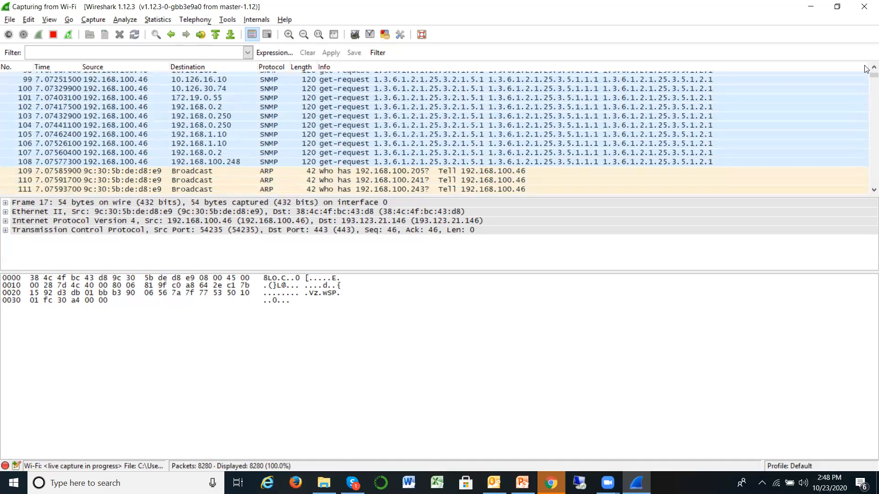
{"action": "scroll", "coordinate": [866, 69], "scroll_direction": "up", "scroll_amount": 3}
{"action": "scroll", "coordinate": [866, 69], "scroll_direction": "up", "scroll_amount": 6}
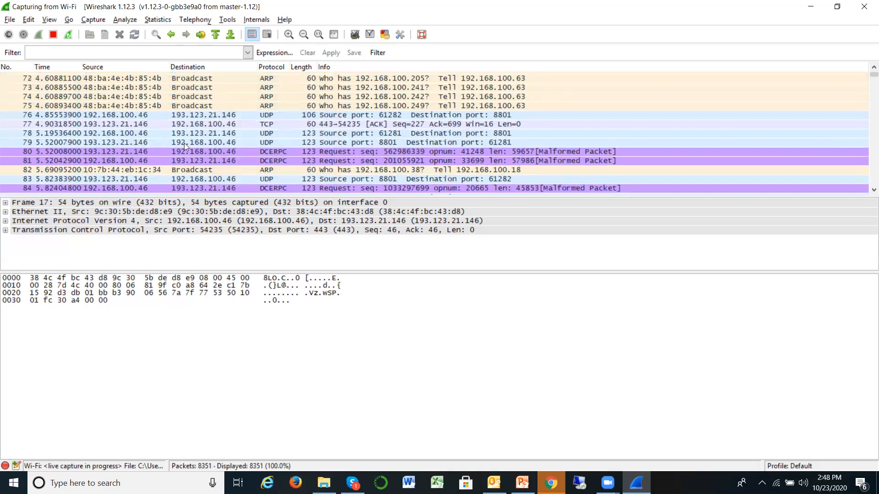
{"action": "left_click", "coordinate": [191, 125]}
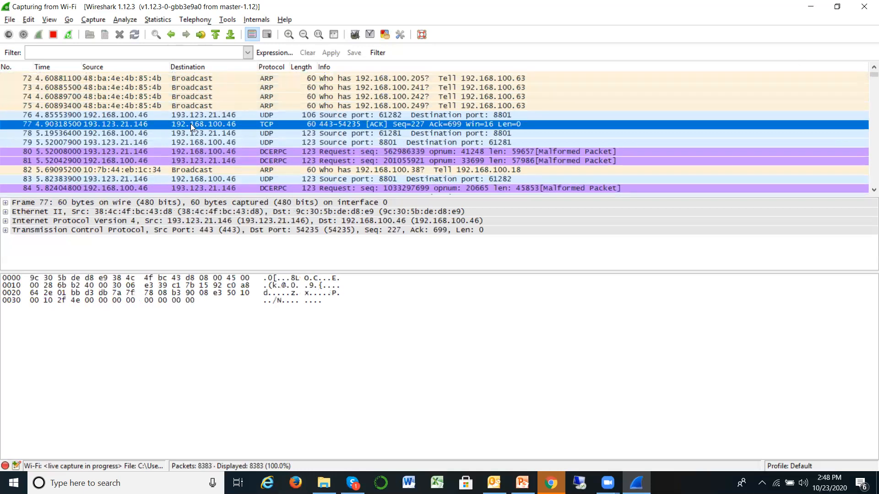
{"action": "left_click", "coordinate": [142, 54]}
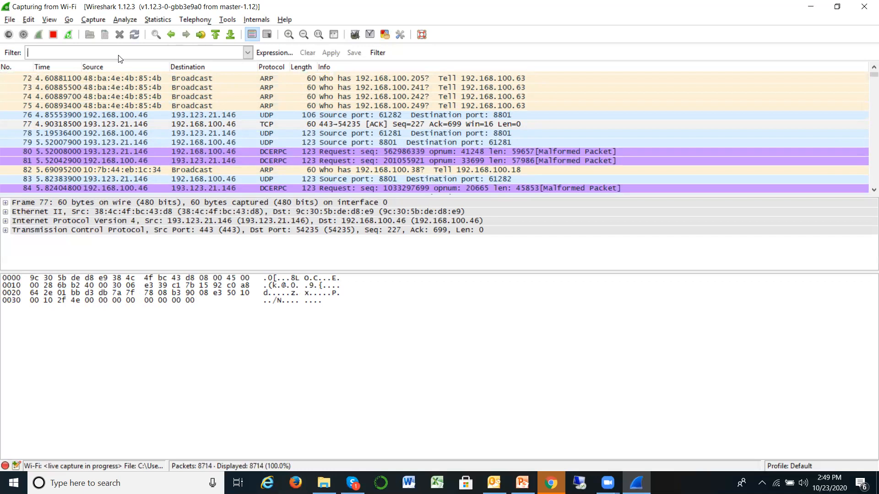
{"action": "left_click", "coordinate": [119, 55]}
{"action": "left_click", "coordinate": [145, 122]}
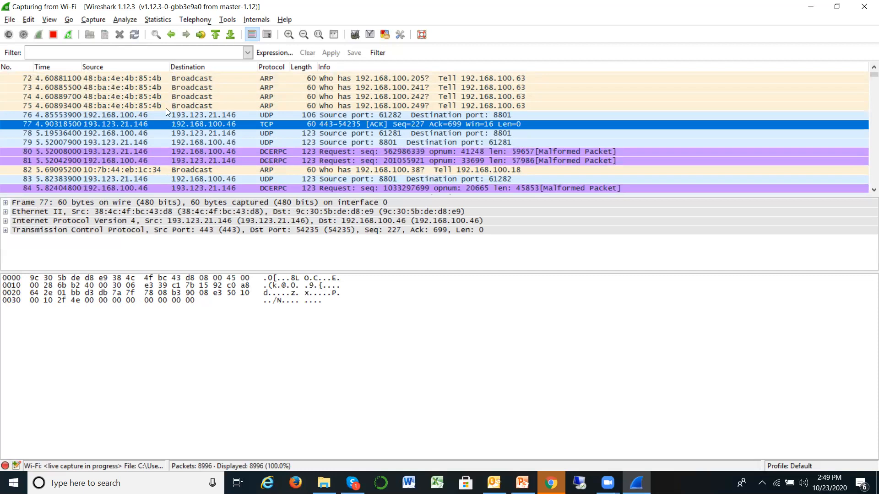
Step: Apply the display filter not(tcp.port==443) to exclude TCP port 443 traffic from the packet list
{"action": "left_click", "coordinate": [98, 56]}
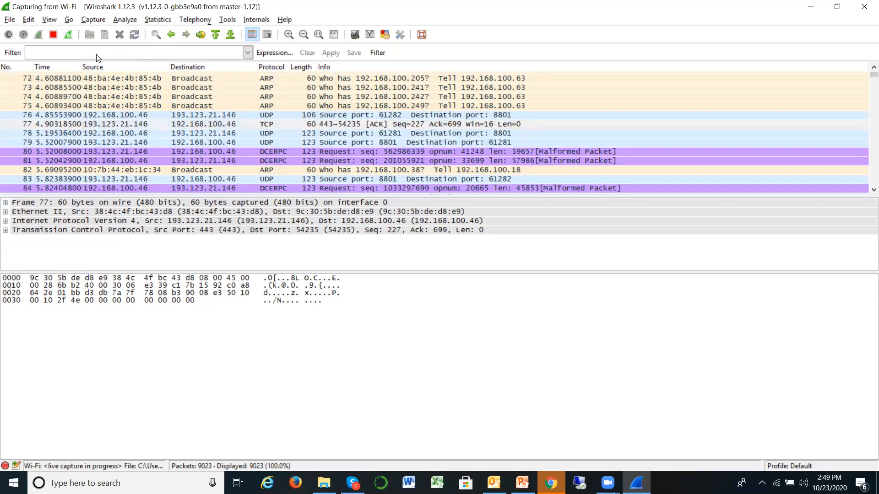
{"action": "type", "text": "no"}
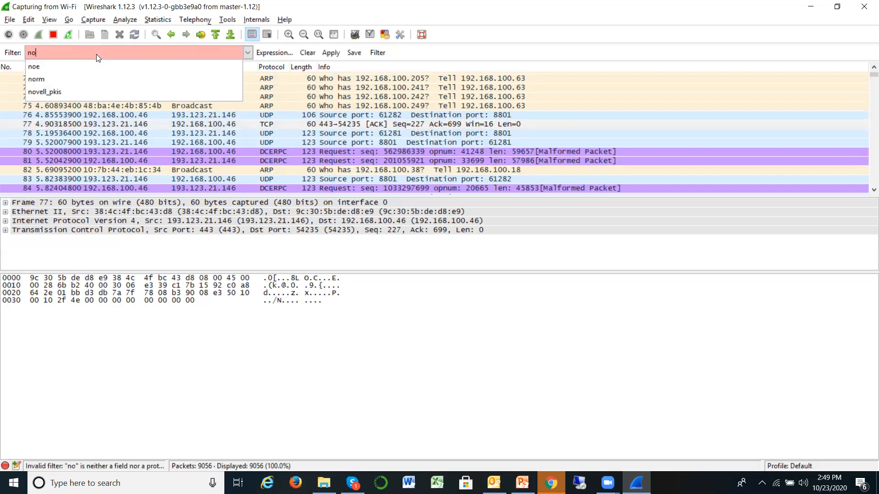
{"action": "type", "text": "t"}
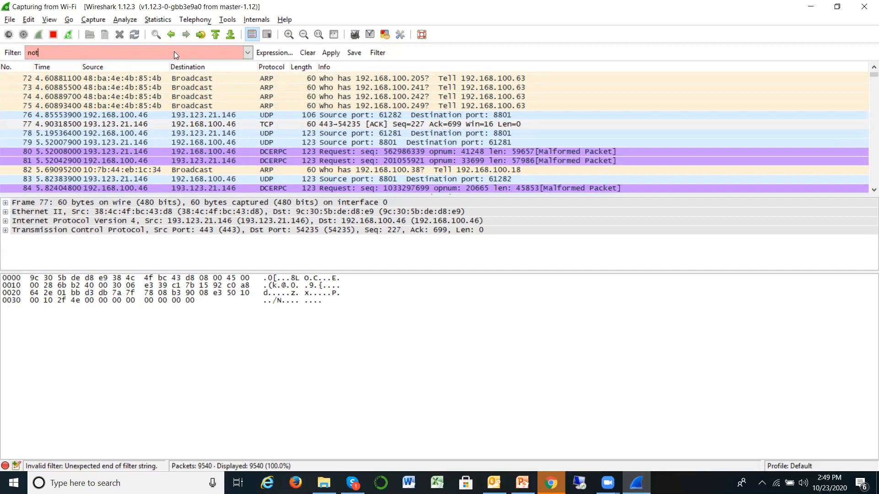
{"action": "type", "text": "(tc"}
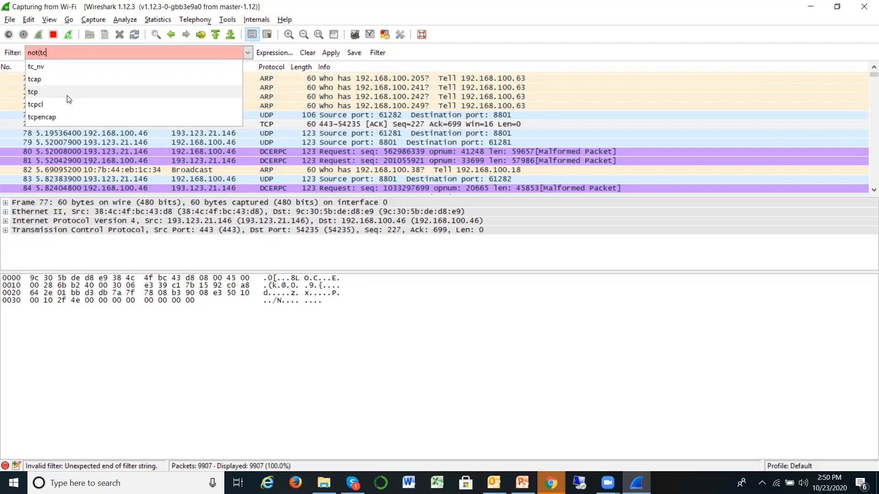
{"action": "left_click", "coordinate": [38, 93]}
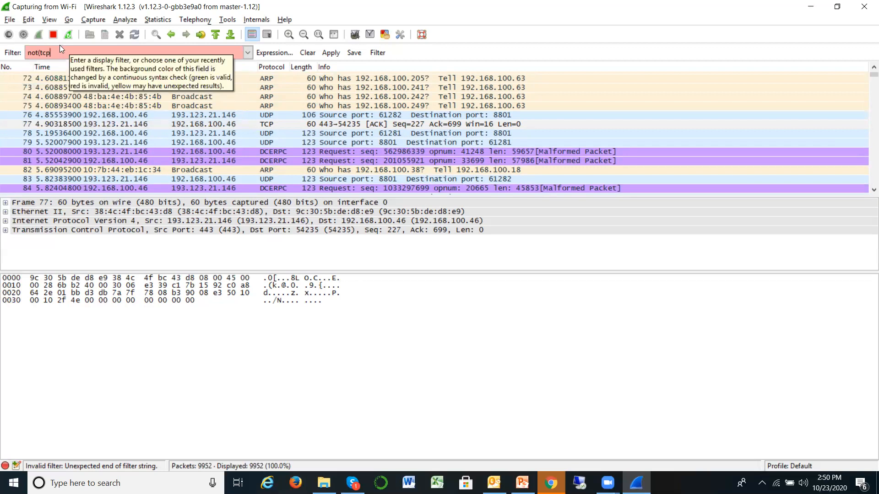
{"action": "type", "text": "."}
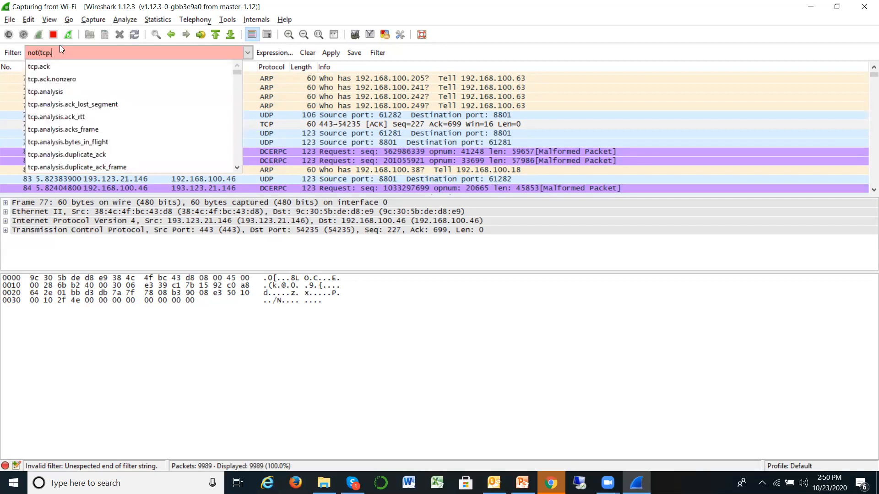
{"action": "type", "text": "port"}
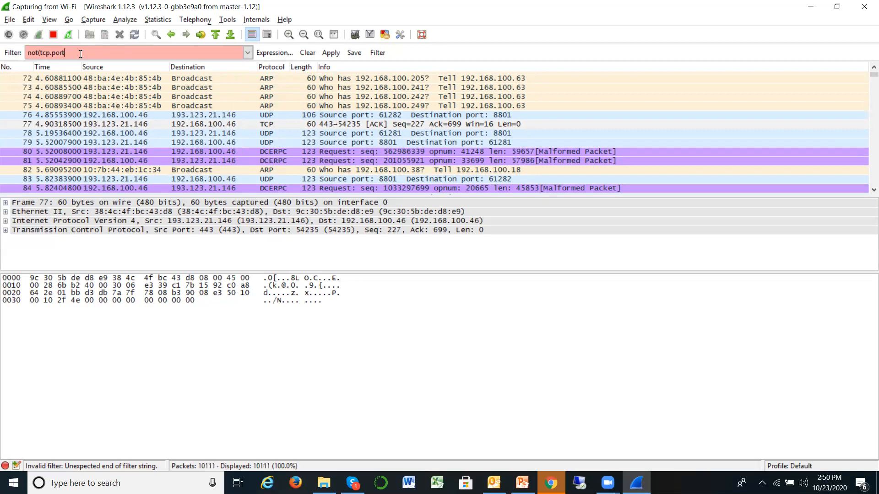
{"action": "type", "text": "=="}
{"action": "type", "text": "43)"}
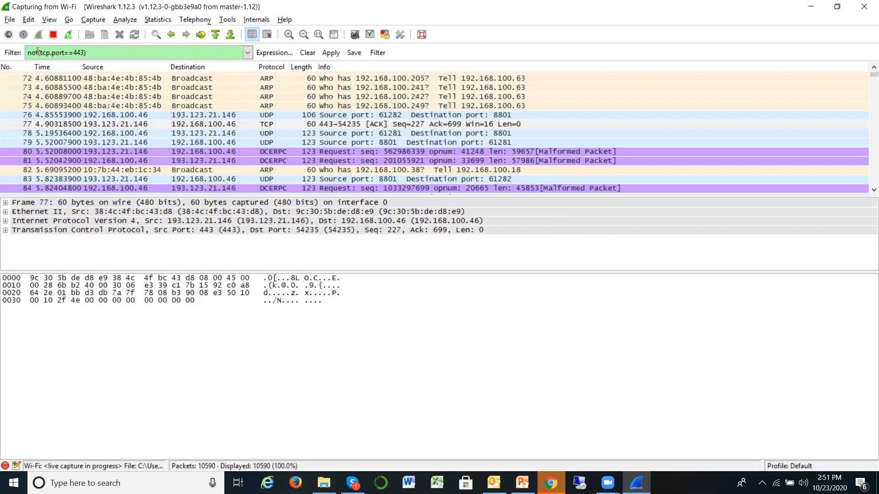
{"action": "left_click", "coordinate": [107, 54]}
{"action": "left_click", "coordinate": [333, 52]}
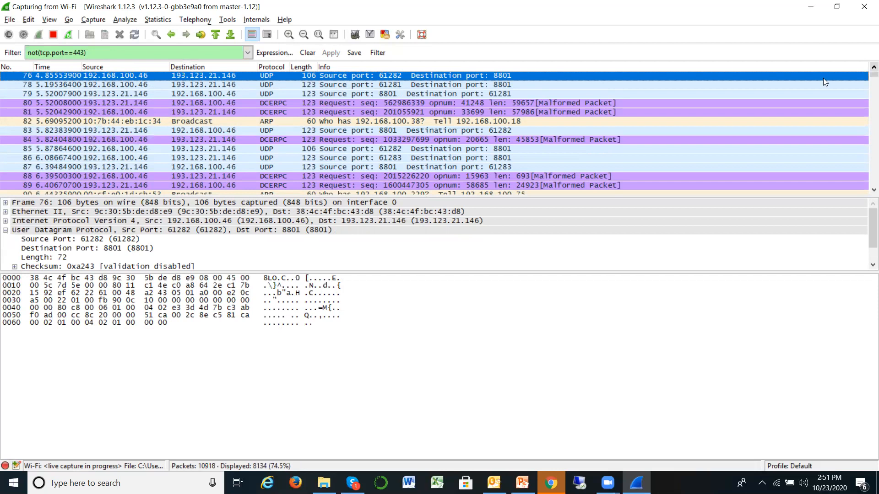
Step: Review the filtered packets around packet 76 and highlight its Internet Protocol Version 4 and Ethernet II headers
{"action": "scroll", "coordinate": [866, 67], "scroll_direction": "up", "scroll_amount": 1}
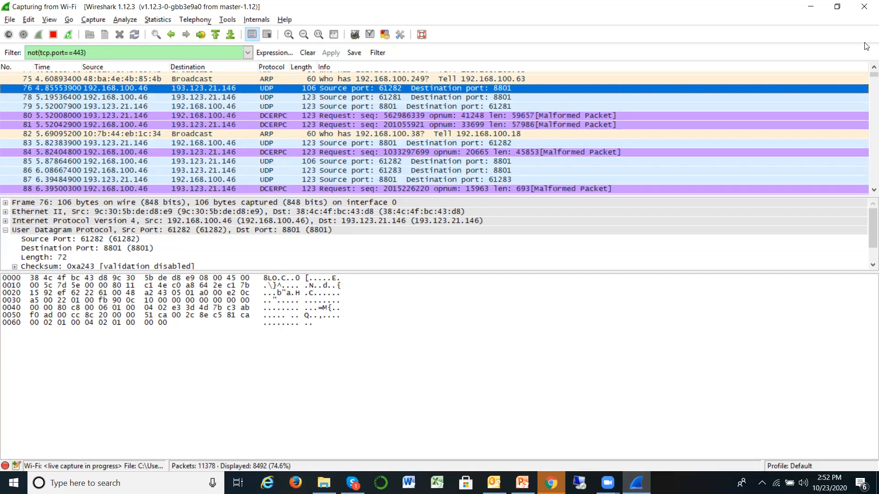
{"action": "left_click", "coordinate": [874, 68]}
{"action": "left_click", "coordinate": [874, 68]}
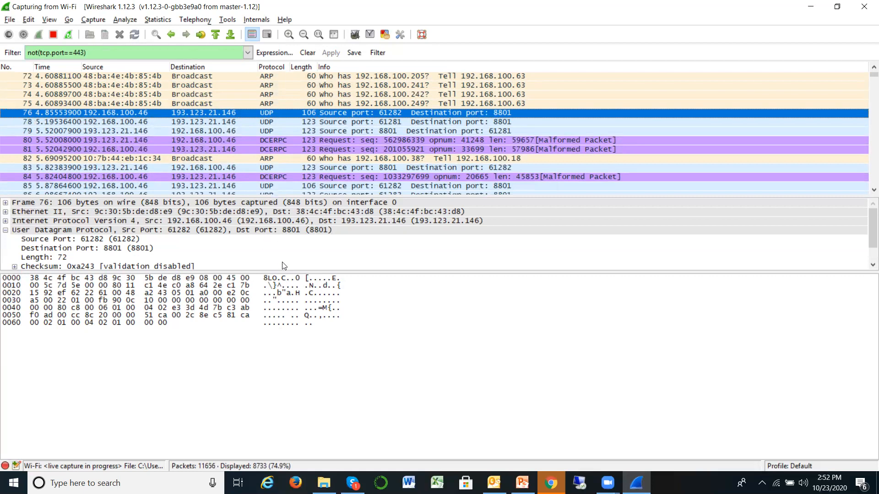
{"action": "left_click", "coordinate": [3, 223]}
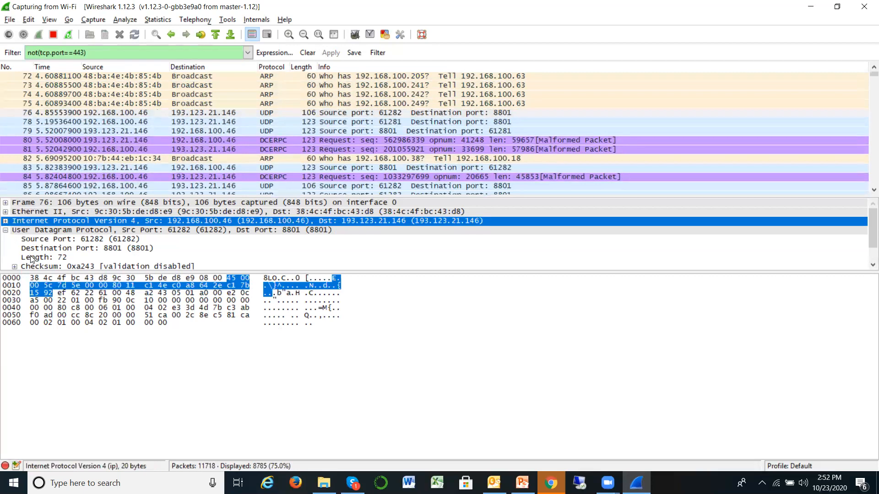
{"action": "left_click", "coordinate": [6, 213]}
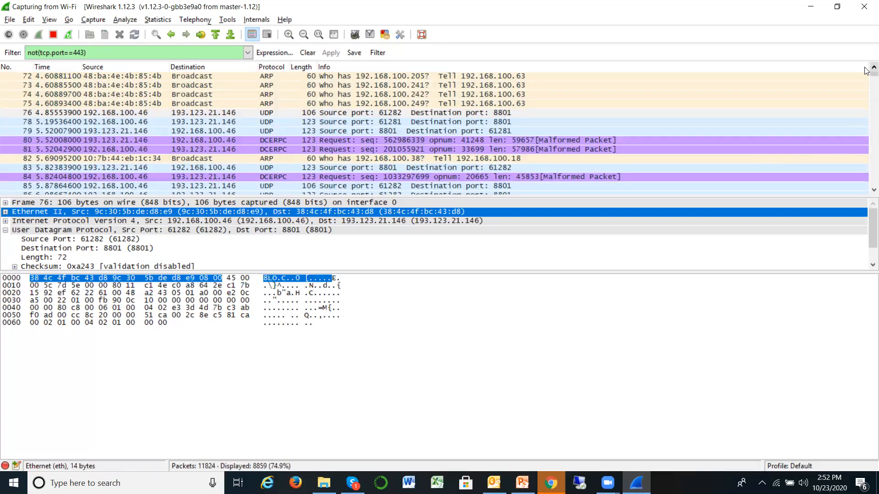
Step: Go back through the earlier filtered packets and select ARP broadcast packet 51 to view its details
{"action": "scroll", "coordinate": [866, 71], "scroll_direction": "up", "scroll_amount": 1}
{"action": "scroll", "coordinate": [866, 71], "scroll_direction": "up", "scroll_amount": 1}
{"action": "scroll", "coordinate": [866, 71], "scroll_direction": "up", "scroll_amount": 2}
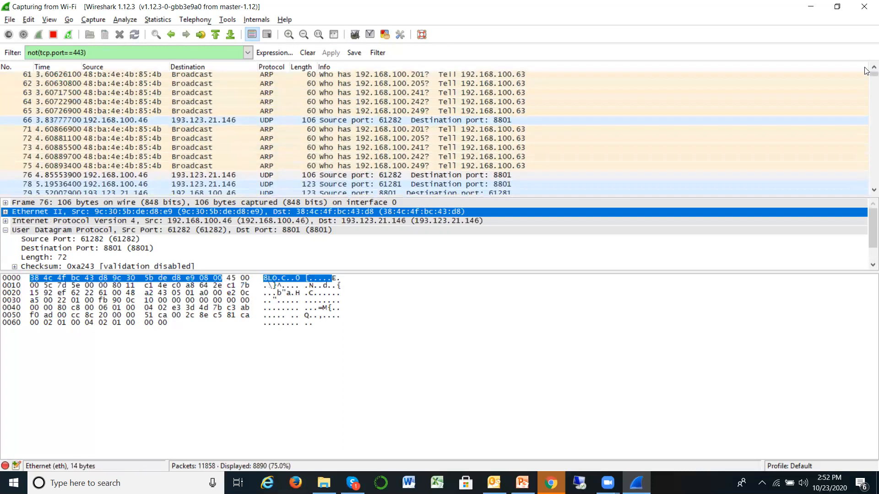
{"action": "scroll", "coordinate": [866, 71], "scroll_direction": "up", "scroll_amount": 1}
{"action": "scroll", "coordinate": [866, 71], "scroll_direction": "up", "scroll_amount": 2}
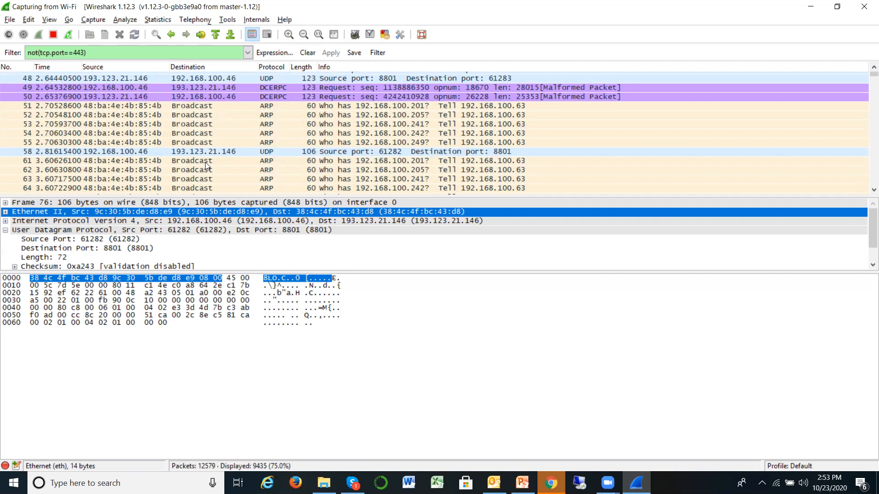
{"action": "left_click", "coordinate": [99, 105]}
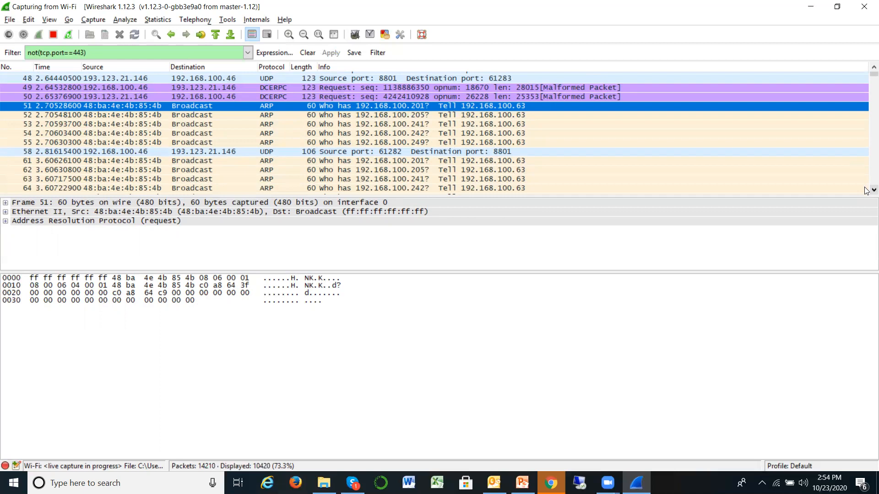
Step: Examine the filtered packets down to packet 120, and expand packet 51's Address Resolution Protocol section to read its sender and target addresses
{"action": "scroll", "coordinate": [866, 188], "scroll_direction": "down", "scroll_amount": 9}
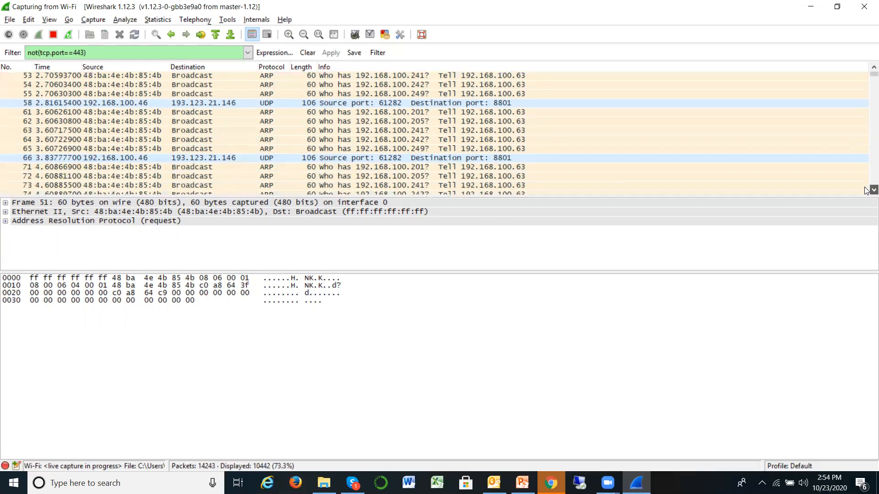
{"action": "scroll", "coordinate": [865, 190], "scroll_direction": "down", "scroll_amount": 7}
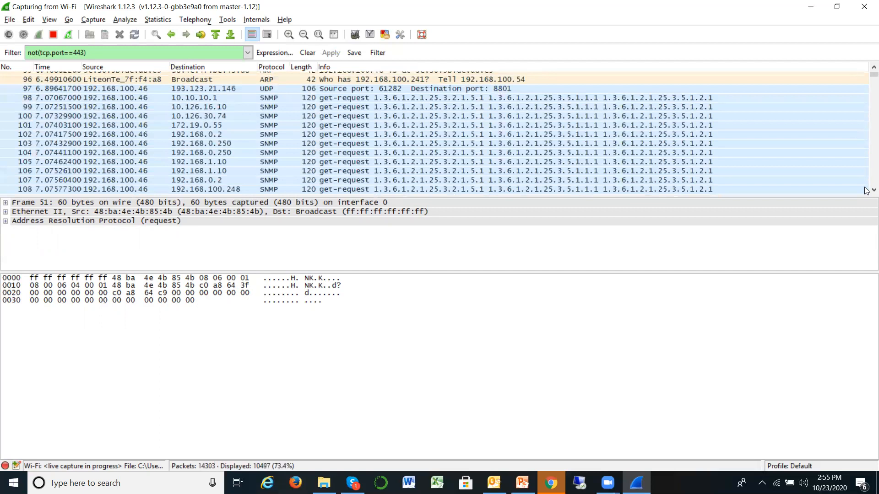
{"action": "scroll", "coordinate": [866, 190], "scroll_direction": "down", "scroll_amount": 4}
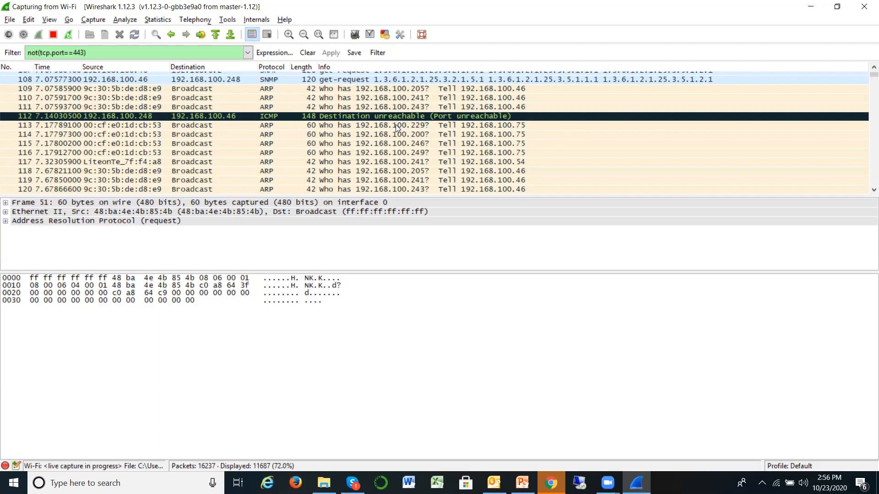
{"action": "left_click", "coordinate": [5, 221]}
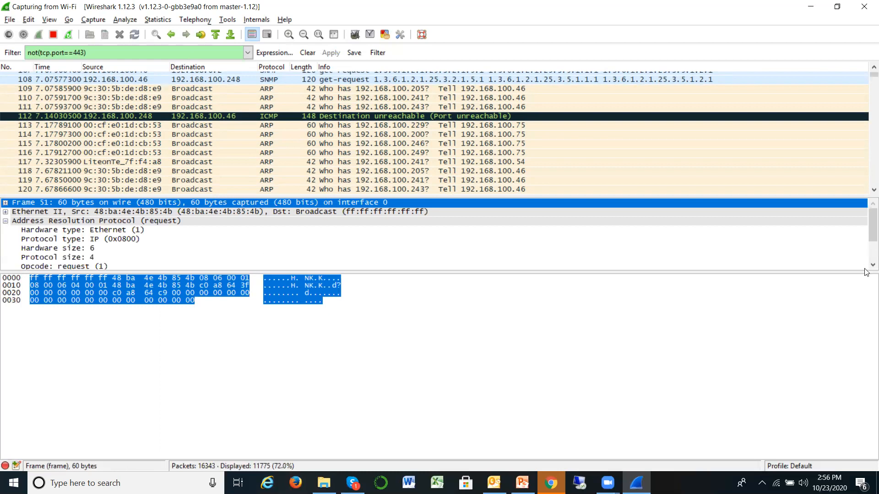
{"action": "scroll", "coordinate": [865, 268], "scroll_direction": "down", "scroll_amount": 2}
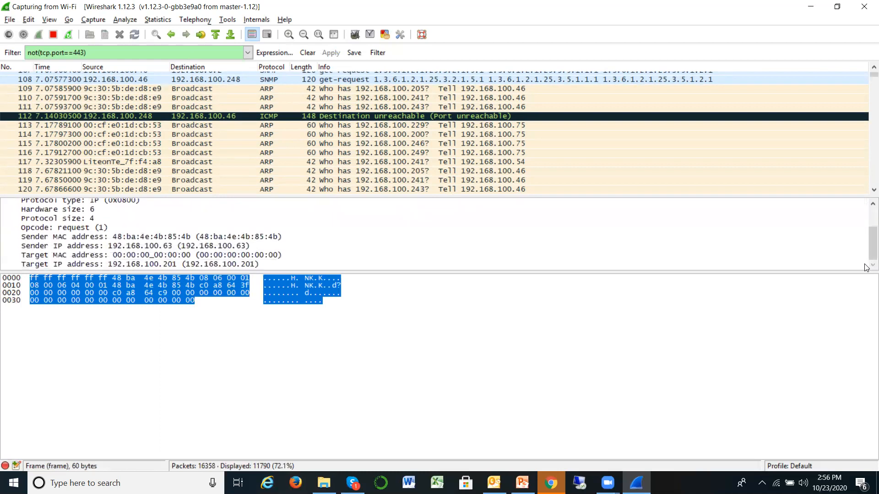